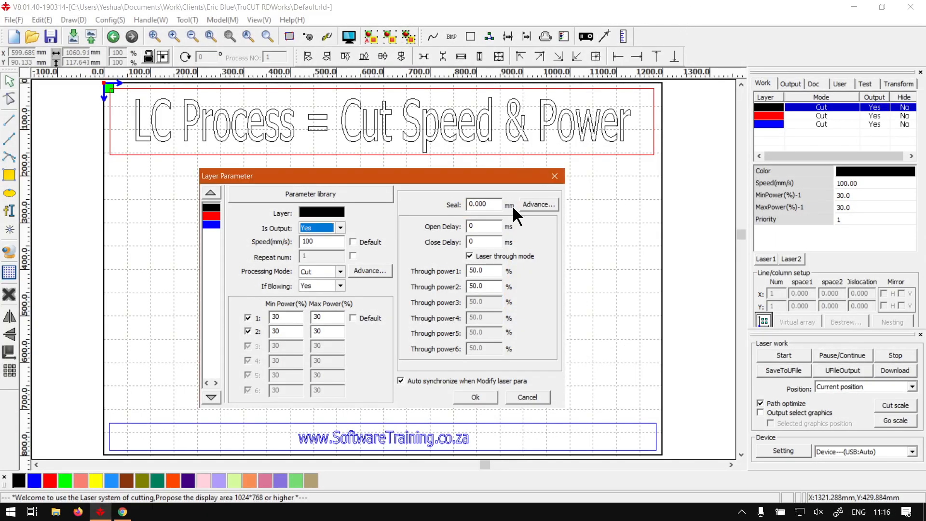
Close the Layer Parameter dialog and return to the face drawing
{"action": "left_click", "coordinate": [554, 176]}
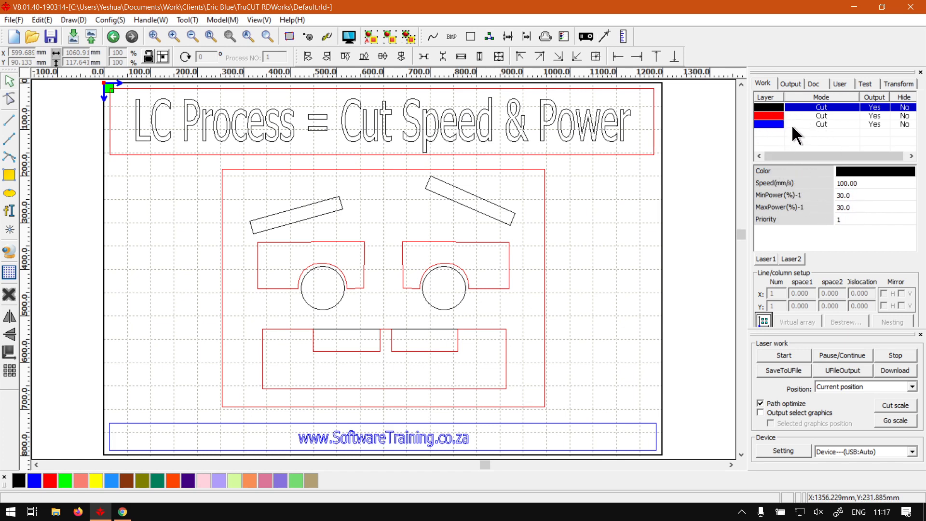
Set the black layer's speed to 600 mm/s in the property grid
{"action": "double_click", "coordinate": [773, 109]}
{"action": "left_click", "coordinate": [634, 139]}
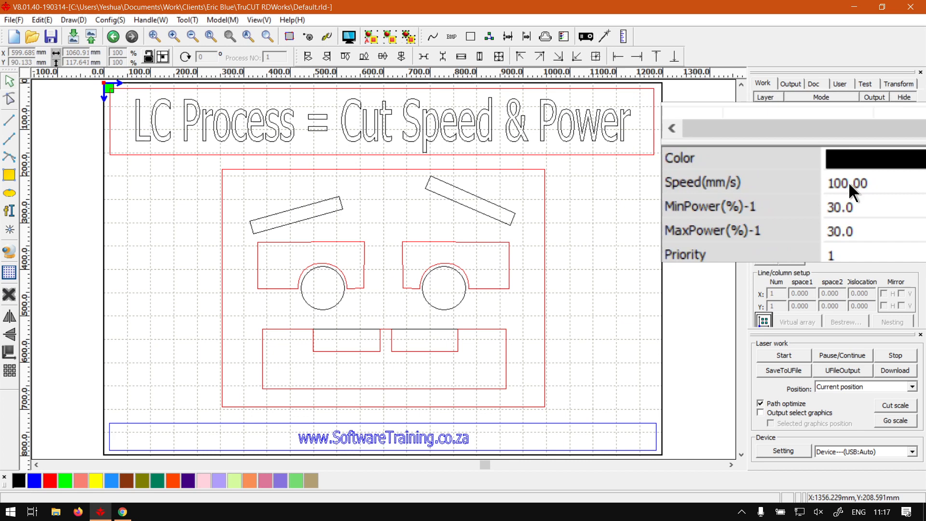
{"action": "left_click", "coordinate": [849, 181]}
{"action": "key", "text": "BackSpace"}
{"action": "key", "text": "BackSpace"}
{"action": "key", "text": "BackSpace"}
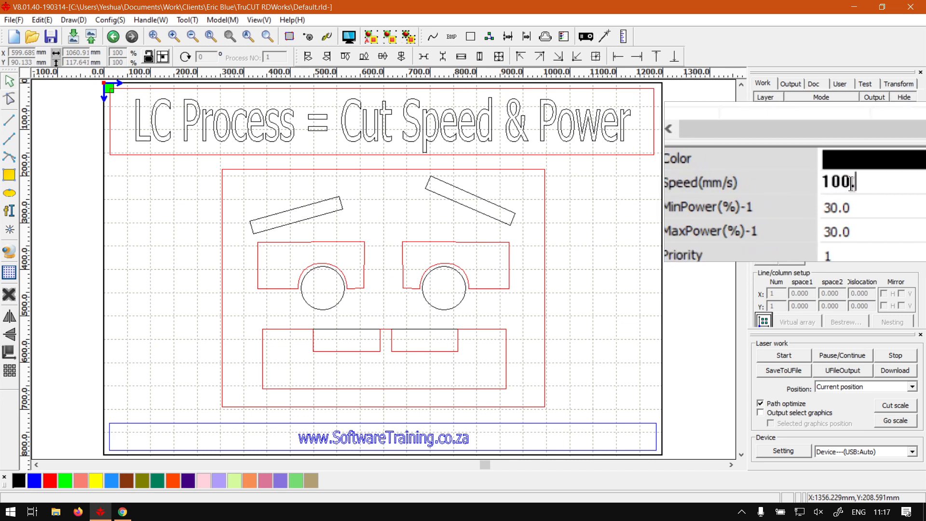
{"action": "key", "text": "BackSpace"}
{"action": "key", "text": "BackSpace"}
{"action": "key", "text": "BackSpace"}
{"action": "type", "text": "6000"}
{"action": "key", "text": "BackSpace"}
Set the black layer's minimum and maximum power both to 15%
{"action": "left_click", "coordinate": [842, 193]}
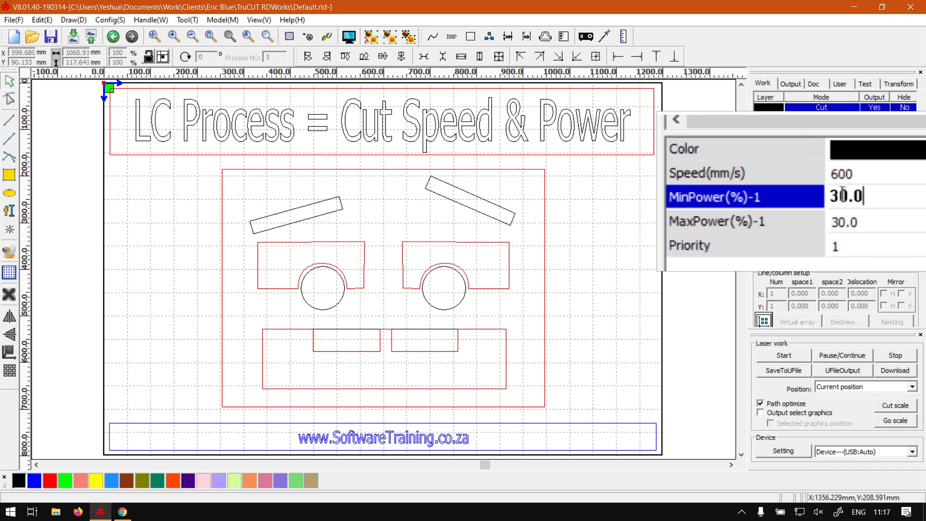
{"action": "key", "text": "BackSpace"}
{"action": "key", "text": "BackSpace"}
{"action": "key", "text": "BackSpace"}
{"action": "key", "text": "BackSpace"}
{"action": "type", "text": "1"}
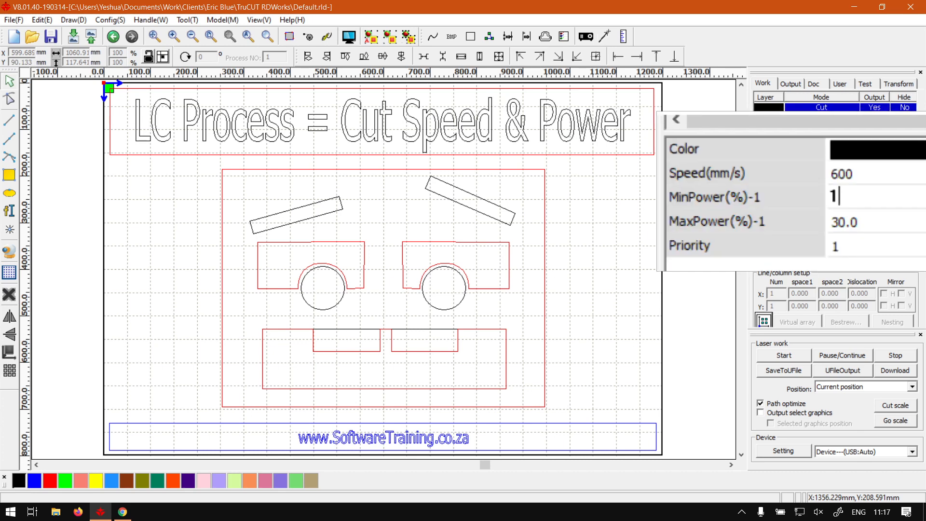
{"action": "type", "text": "5"}
{"action": "left_click", "coordinate": [841, 215]}
{"action": "type", "text": "1"}
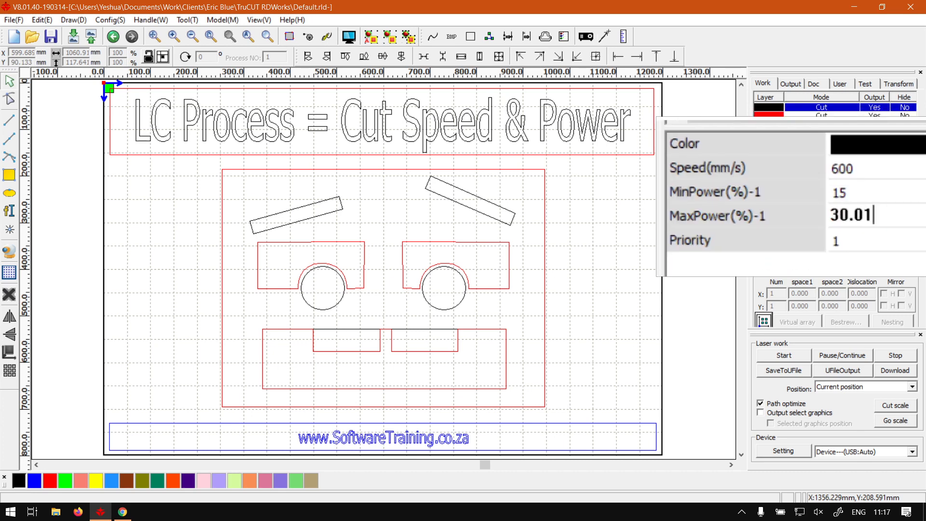
{"action": "key", "text": "BackSpace"}
{"action": "key", "text": "BackSpace"}
{"action": "key", "text": "BackSpace"}
{"action": "key", "text": "BackSpace"}
{"action": "key", "text": "BackSpace"}
{"action": "type", "text": "15"}
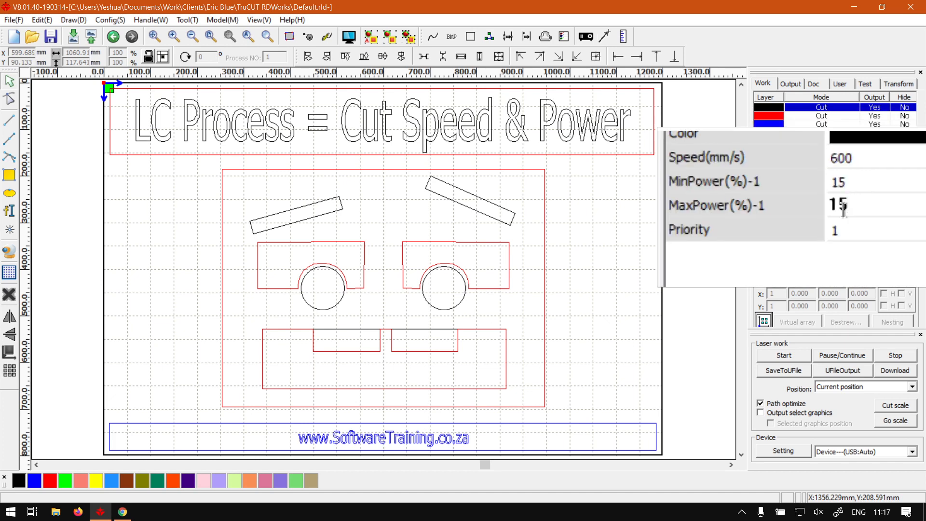
{"action": "type", "text": "m"}
{"action": "key", "text": "BackSpace"}
{"action": "left_click", "coordinate": [842, 219]}
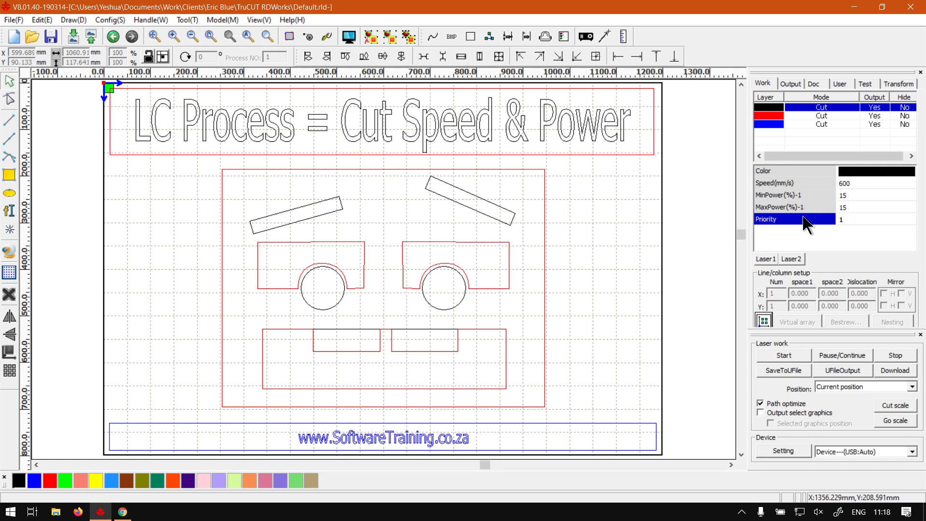
Set the red layer to 20 mm/s speed with minimum and maximum power at 100%
{"action": "left_click", "coordinate": [775, 117]}
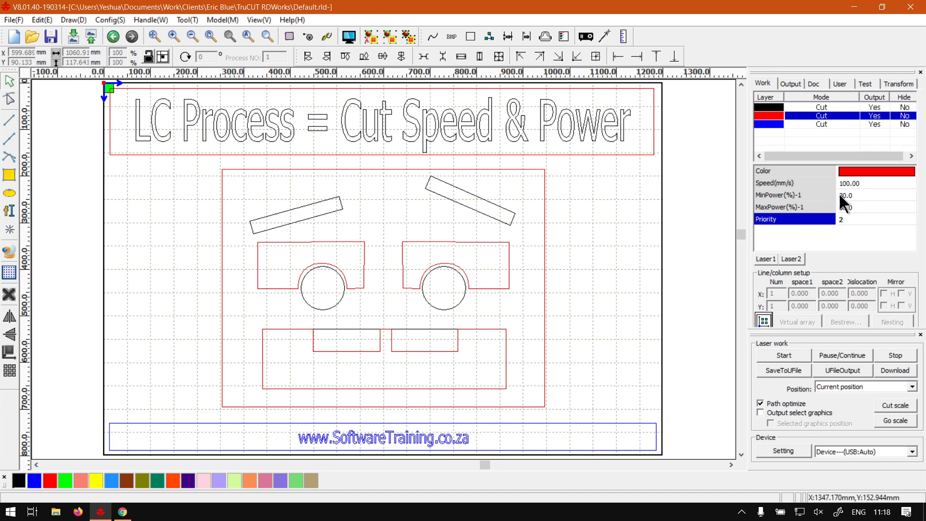
{"action": "left_click", "coordinate": [847, 182]}
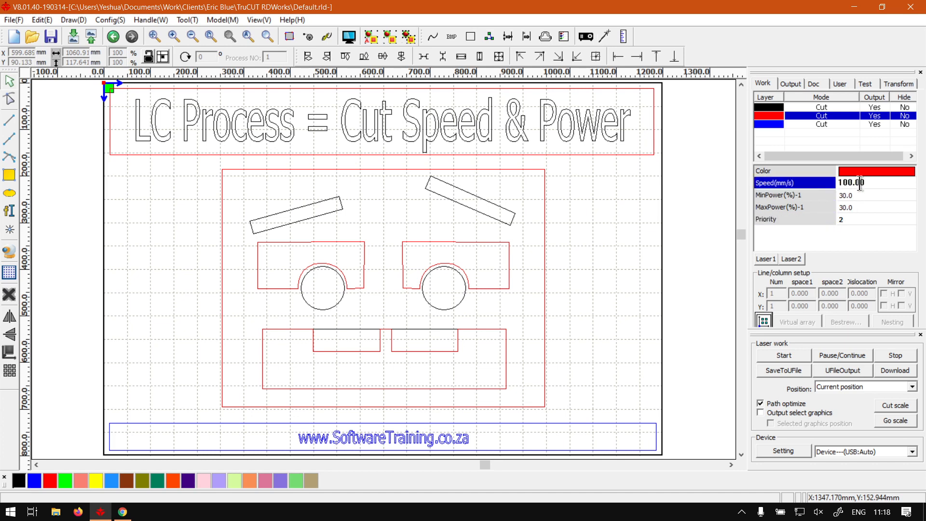
{"action": "key", "text": "BackSpace"}
{"action": "key", "text": "BackSpace"}
{"action": "key", "text": "BackSpace"}
{"action": "key", "text": "BackSpace"}
{"action": "key", "text": "BackSpace"}
{"action": "type", "text": "20"}
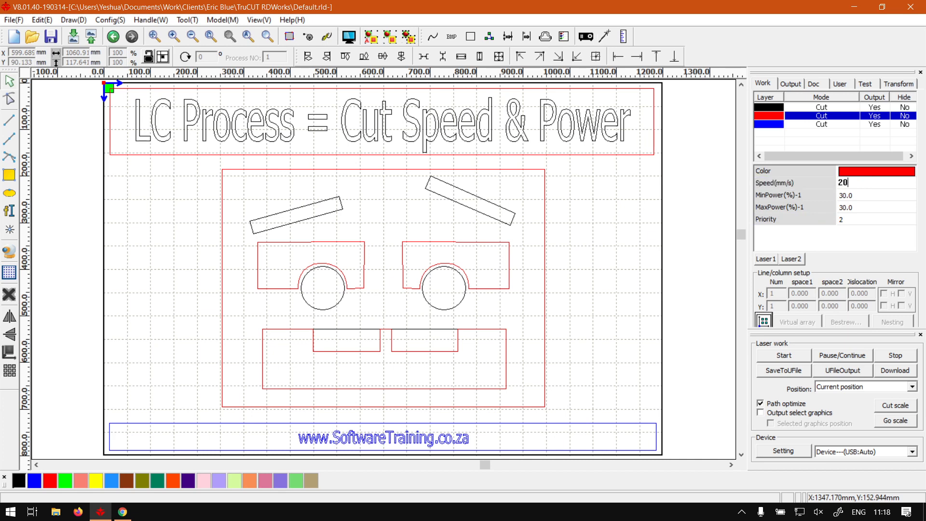
{"action": "left_click", "coordinate": [862, 195]}
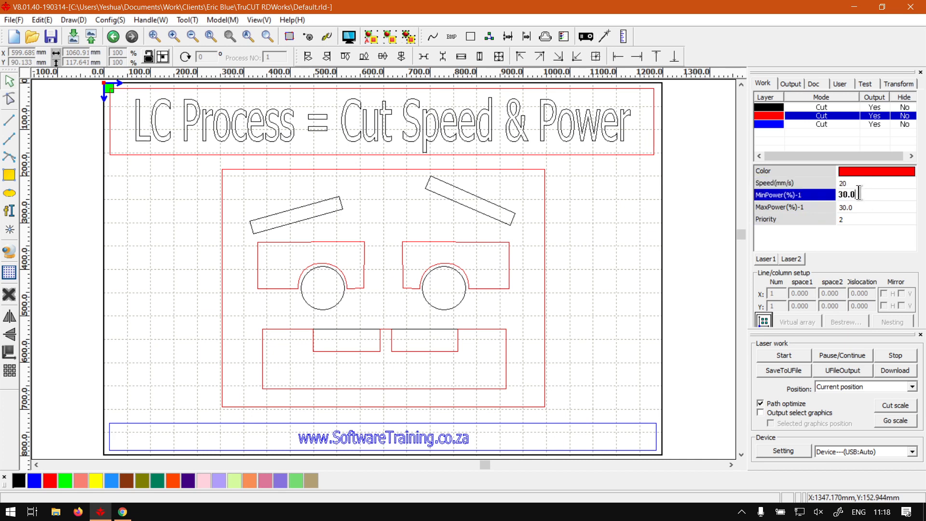
{"action": "key", "text": "BackSpace"}
{"action": "key", "text": "BackSpace"}
{"action": "key", "text": "BackSpace"}
{"action": "key", "text": "BackSpace"}
{"action": "type", "text": "100"}
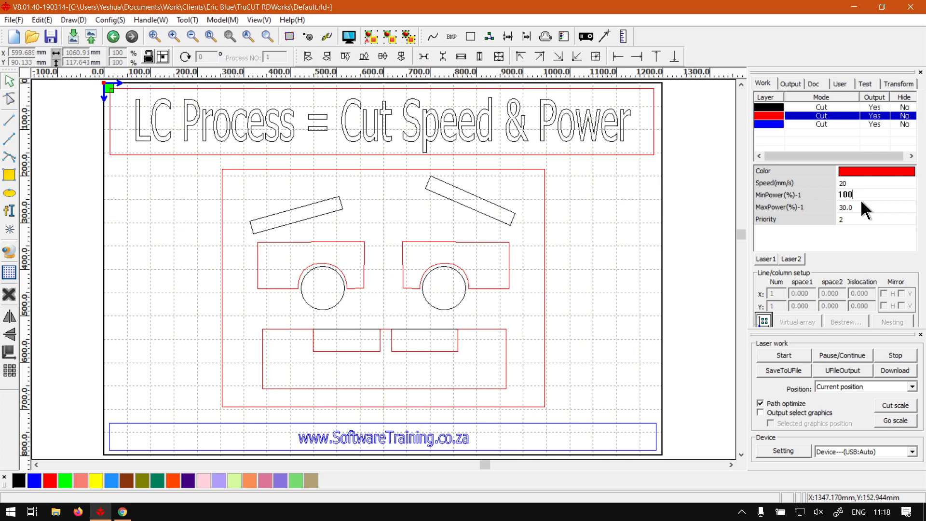
{"action": "left_click", "coordinate": [862, 206]}
{"action": "key", "text": "BackSpace"}
{"action": "key", "text": "BackSpace"}
{"action": "key", "text": "BackSpace"}
{"action": "key", "text": "BackSpace"}
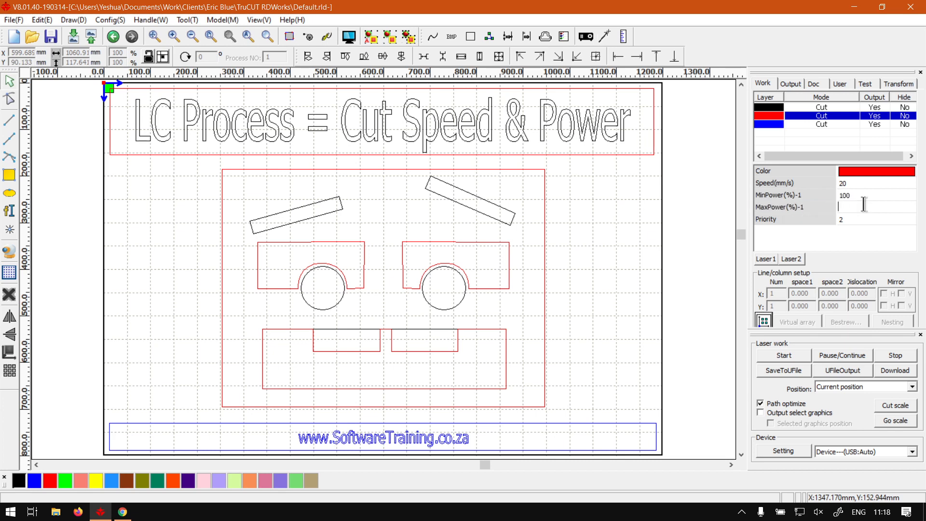
{"action": "type", "text": "100"}
{"action": "key", "text": "Return"}
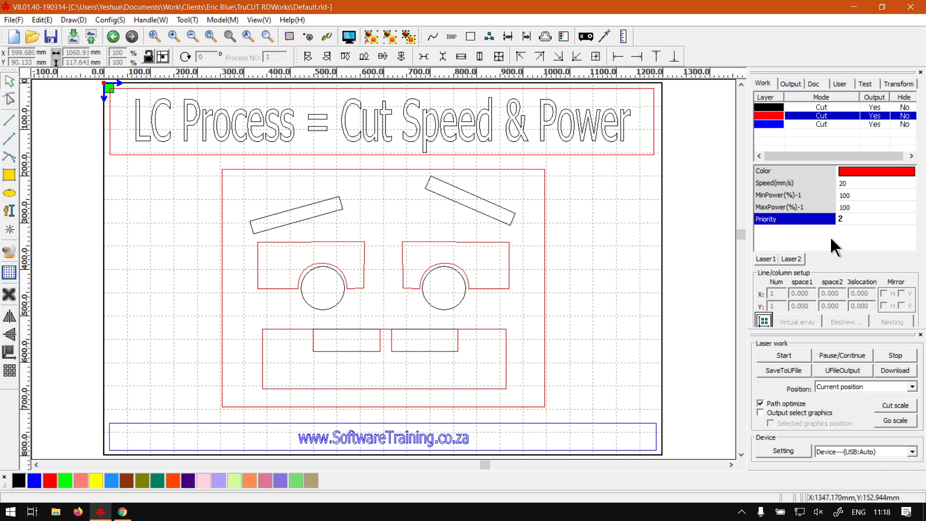
{"action": "left_click", "coordinate": [678, 192]}
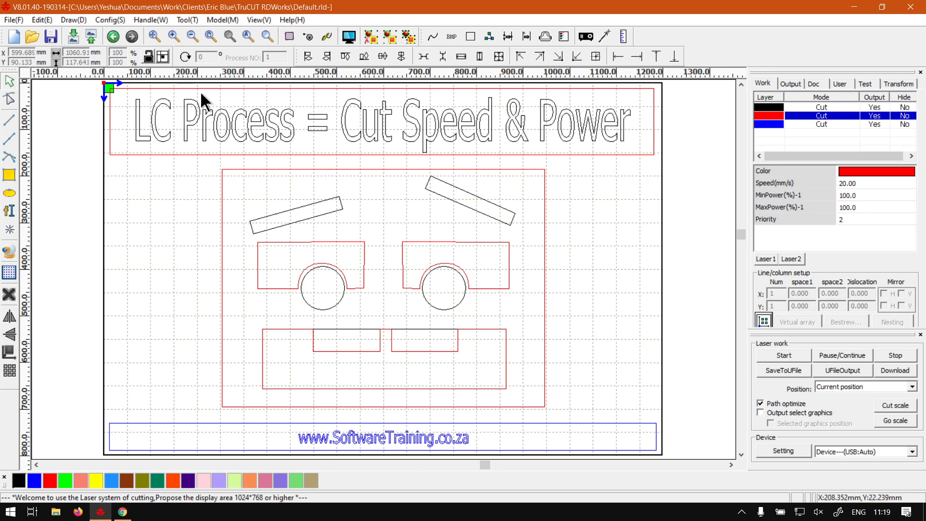
Bring up the black layer's parameter library of saved presets
{"action": "left_click", "coordinate": [13, 19]}
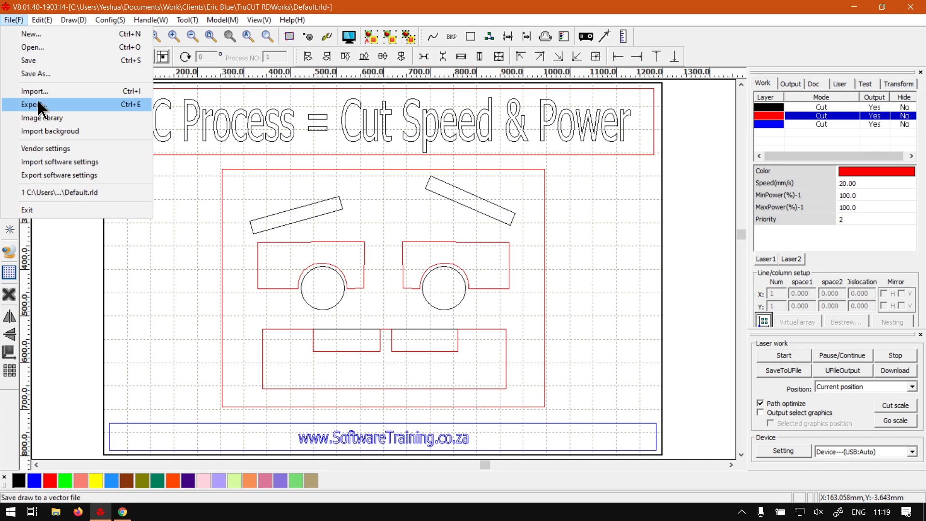
{"action": "left_click", "coordinate": [18, 60]}
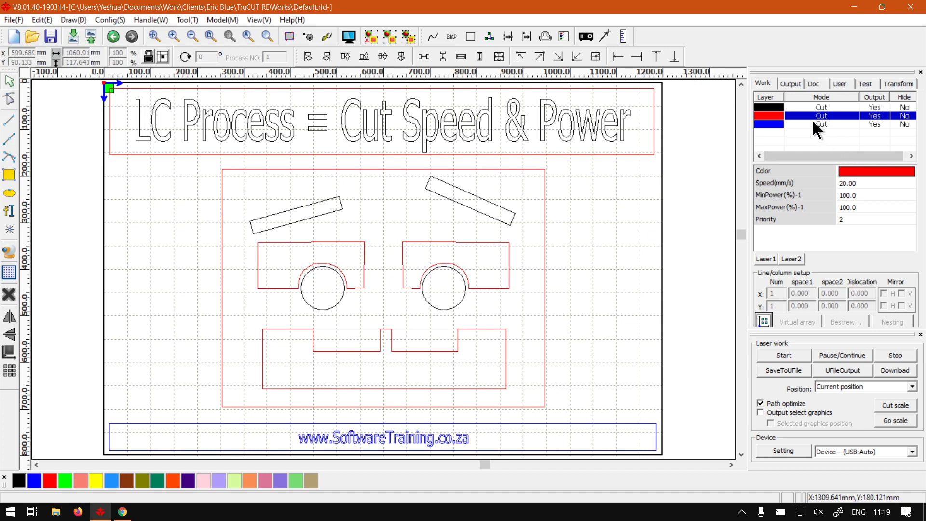
{"action": "double_click", "coordinate": [771, 107]}
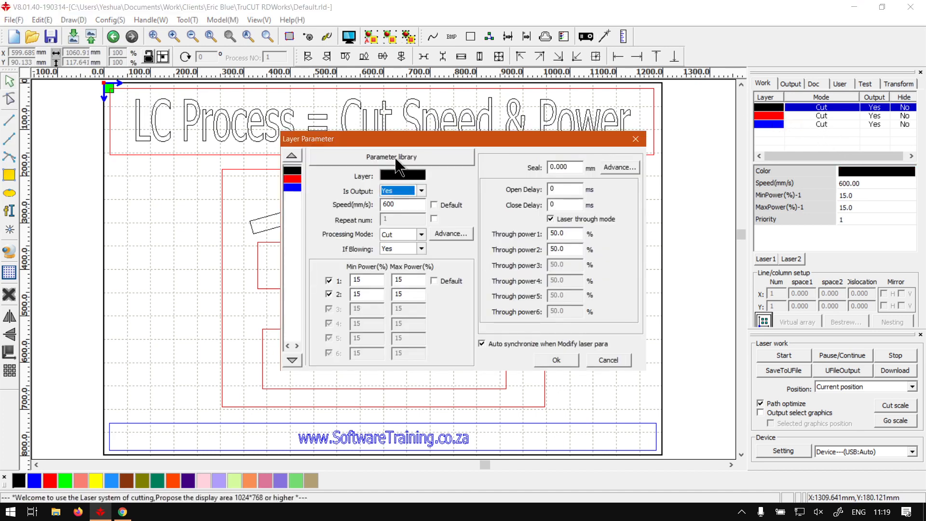
{"action": "left_click", "coordinate": [397, 164]}
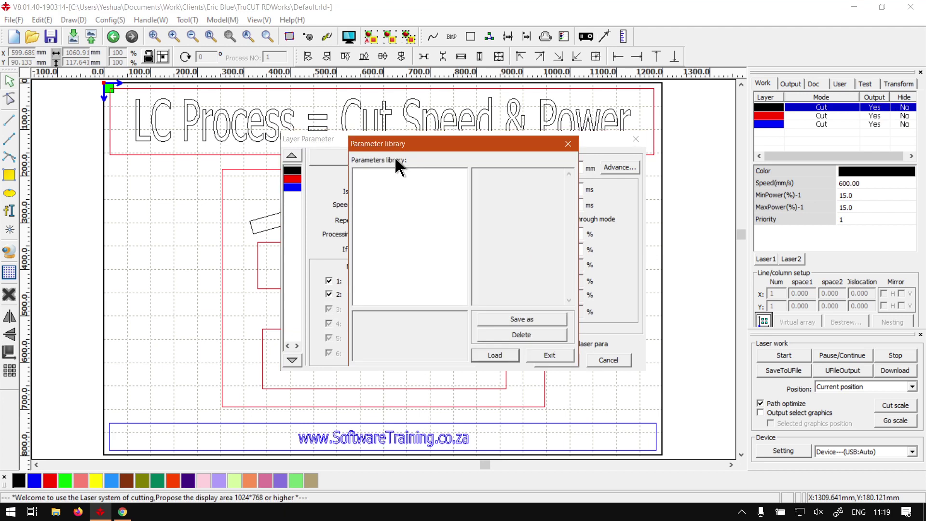
Save the black layer's 600 mm/s, 15% settings as the 'MDF Engrave' preset
{"action": "left_click", "coordinate": [527, 318]}
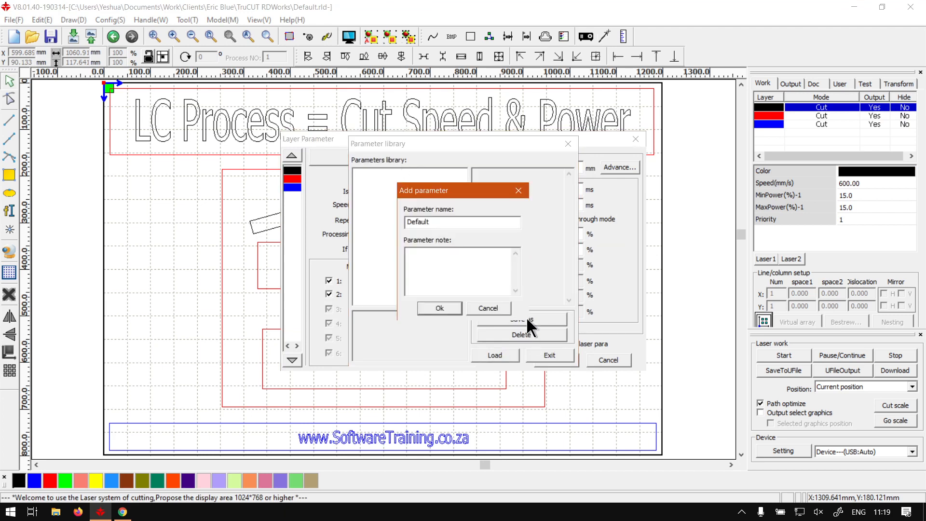
{"action": "left_click_drag", "start_coordinate": [459, 223], "coordinate": [405, 221]}
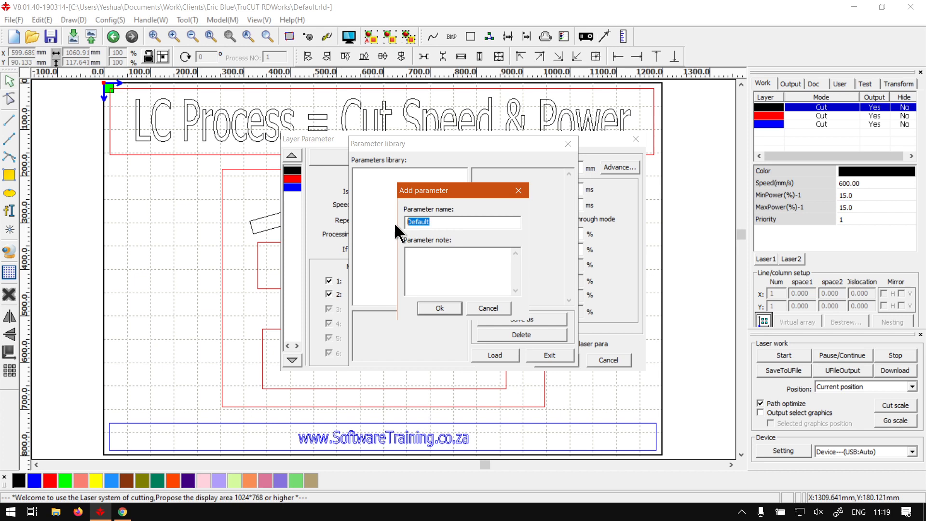
{"action": "type", "text": "MDF "}
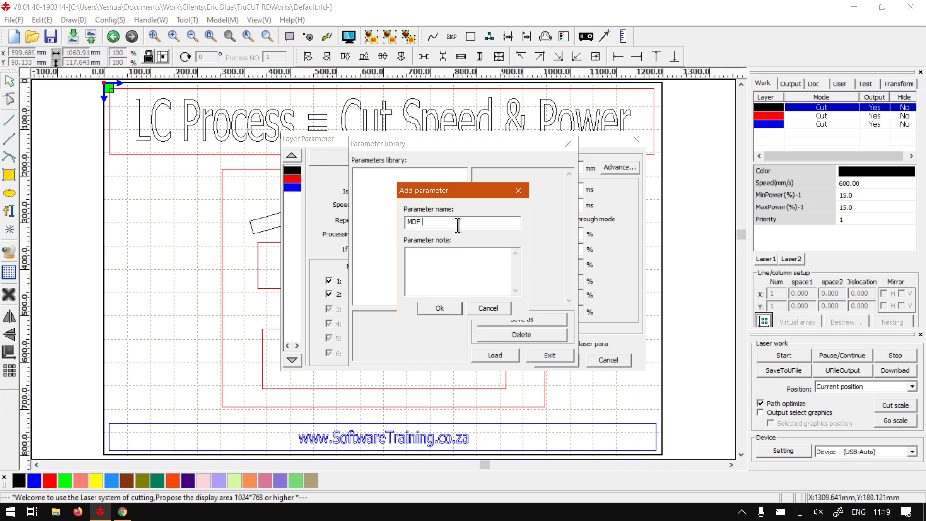
{"action": "type", "text": "Engrave"}
{"action": "left_click", "coordinate": [440, 309]}
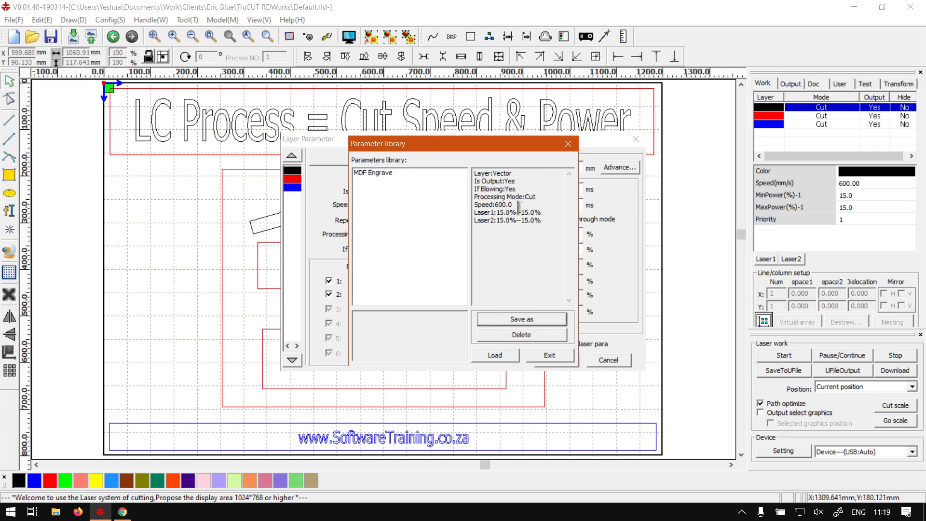
{"action": "left_click", "coordinate": [548, 354]}
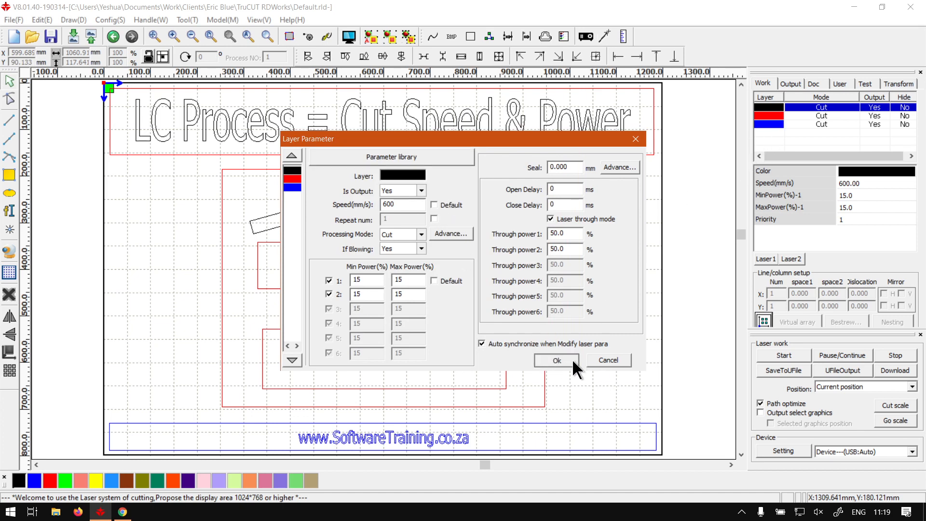
{"action": "left_click", "coordinate": [563, 361]}
Save the red layer's 20 mm/s, 100% settings as the 'MDF Cut' preset
{"action": "left_click", "coordinate": [768, 116]}
{"action": "double_click", "coordinate": [768, 118]}
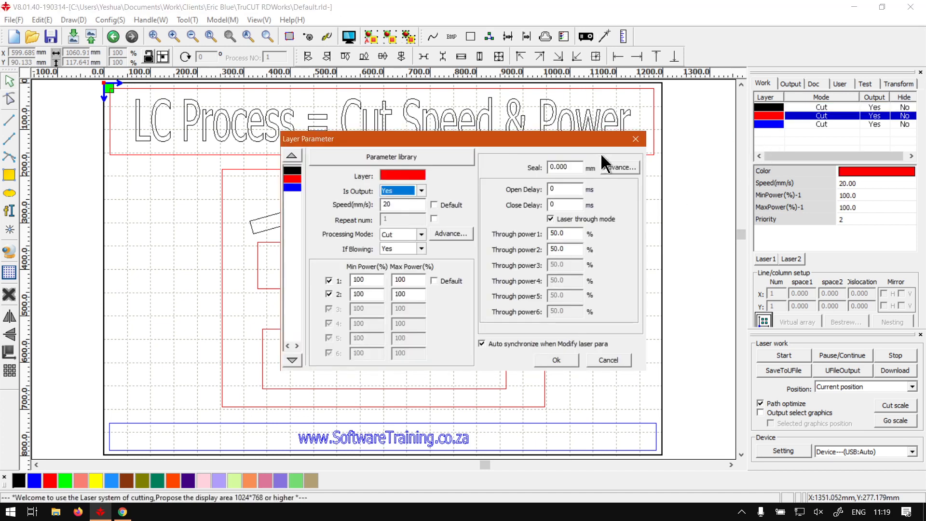
{"action": "left_click", "coordinate": [417, 157]}
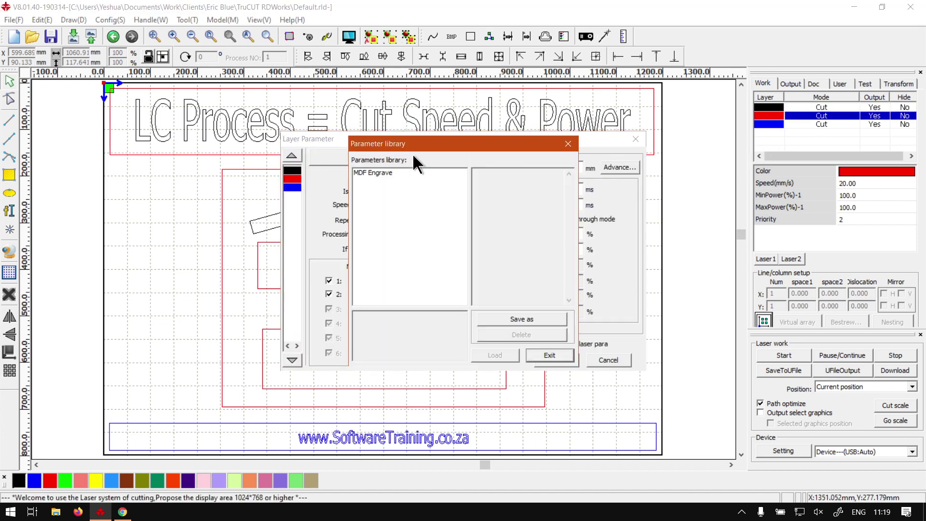
{"action": "left_click", "coordinate": [528, 316]}
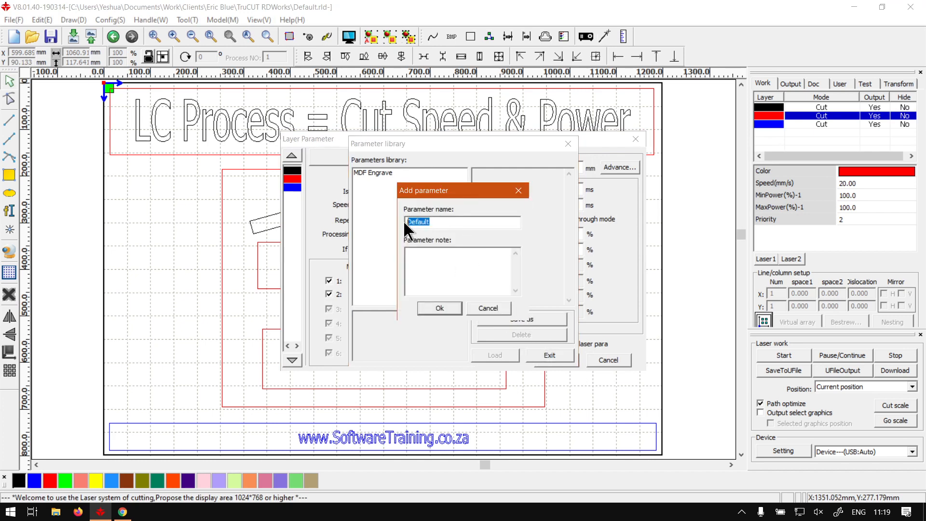
{"action": "type", "text": "MD"}
{"action": "type", "text": "F Cut"}
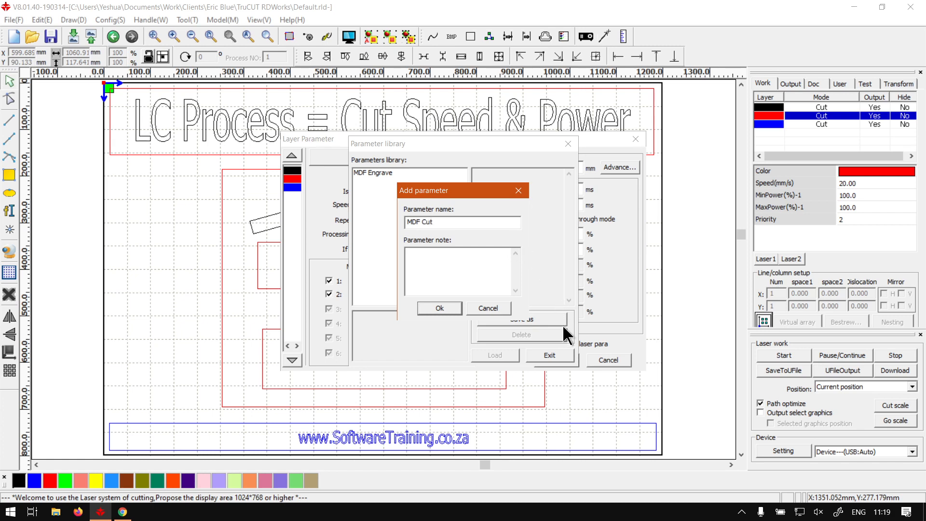
{"action": "left_click", "coordinate": [449, 309]}
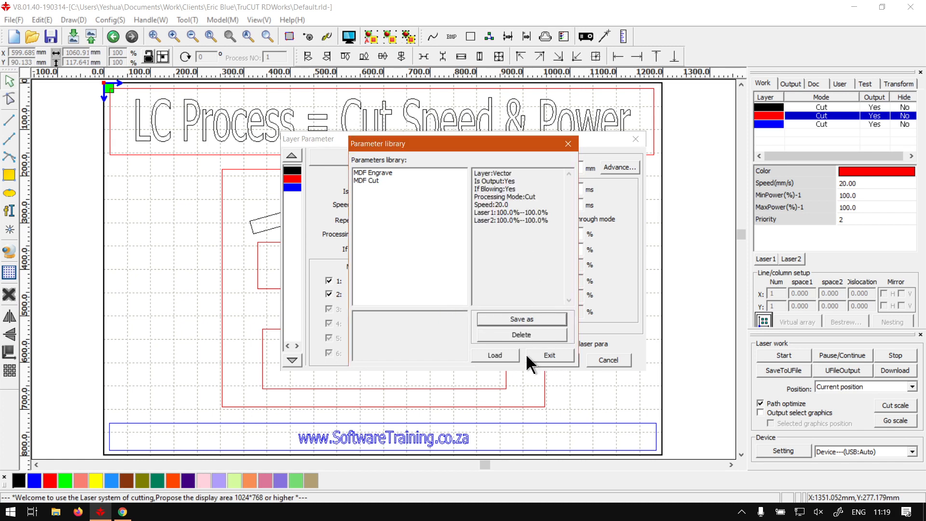
{"action": "left_click", "coordinate": [549, 356]}
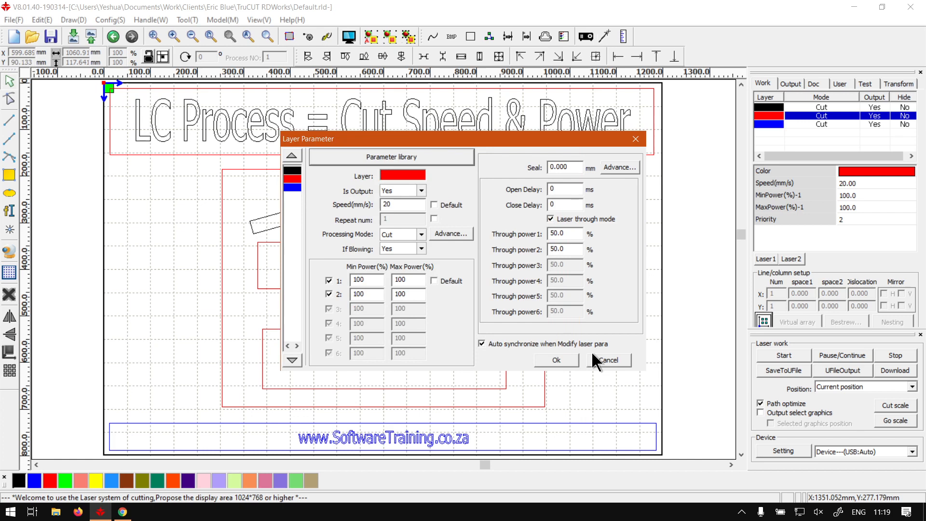
{"action": "left_click", "coordinate": [564, 360]}
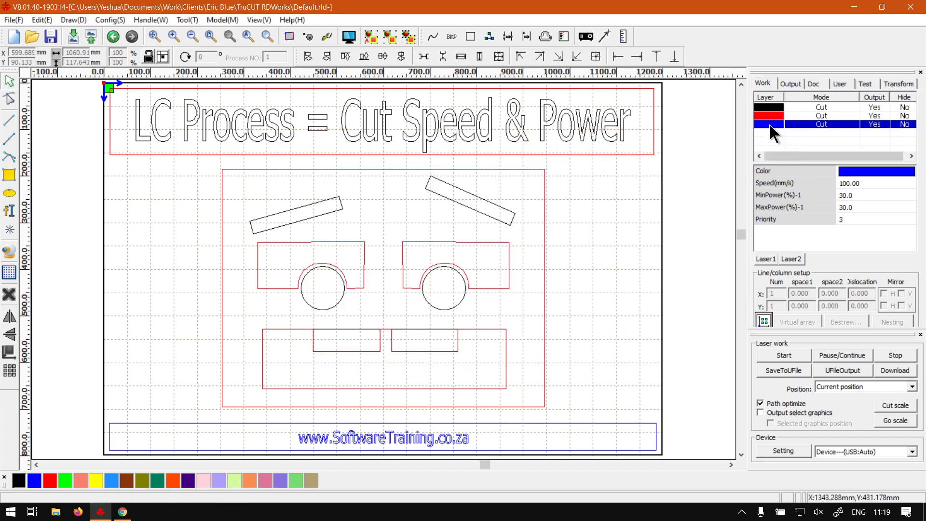
Check the saved MDF Cut preset from the black layer's library without loading it
{"action": "double_click", "coordinate": [768, 107]}
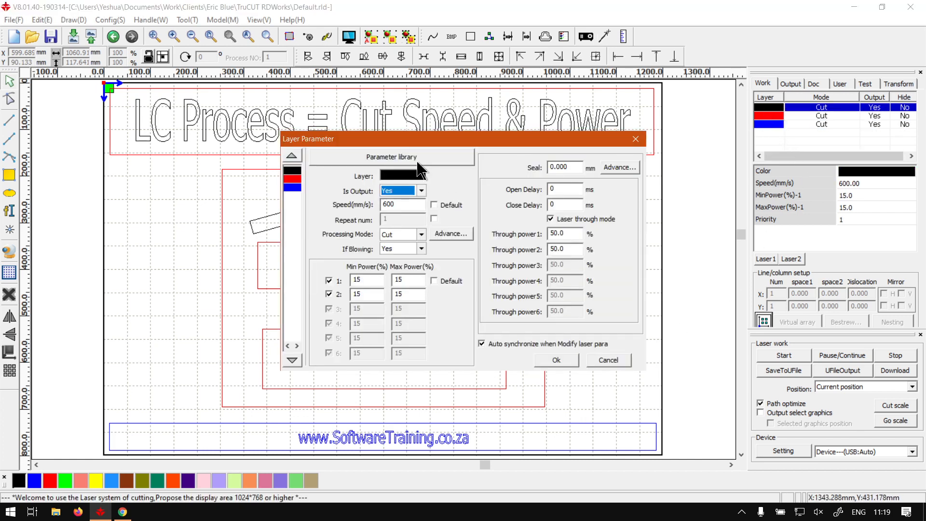
{"action": "left_click", "coordinate": [415, 163]}
{"action": "left_click", "coordinate": [371, 180]}
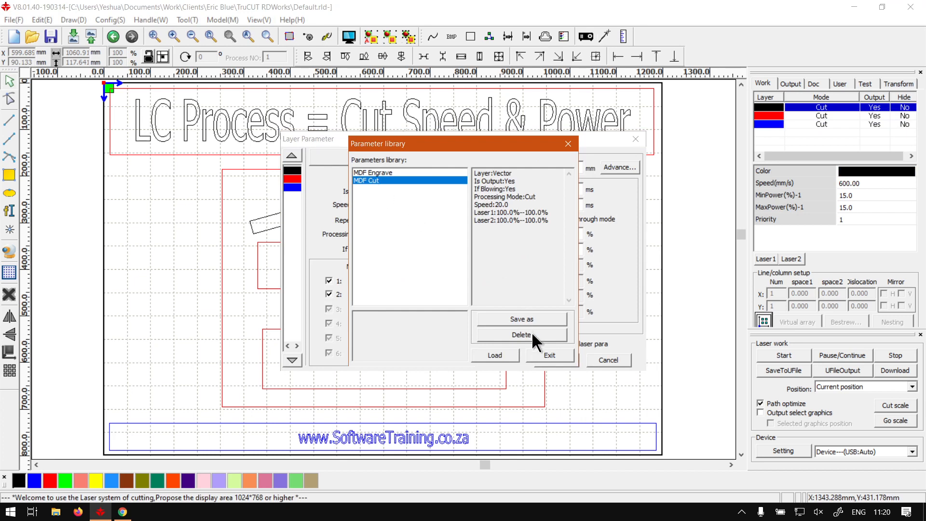
{"action": "left_click", "coordinate": [553, 354]}
{"action": "left_click", "coordinate": [616, 359]}
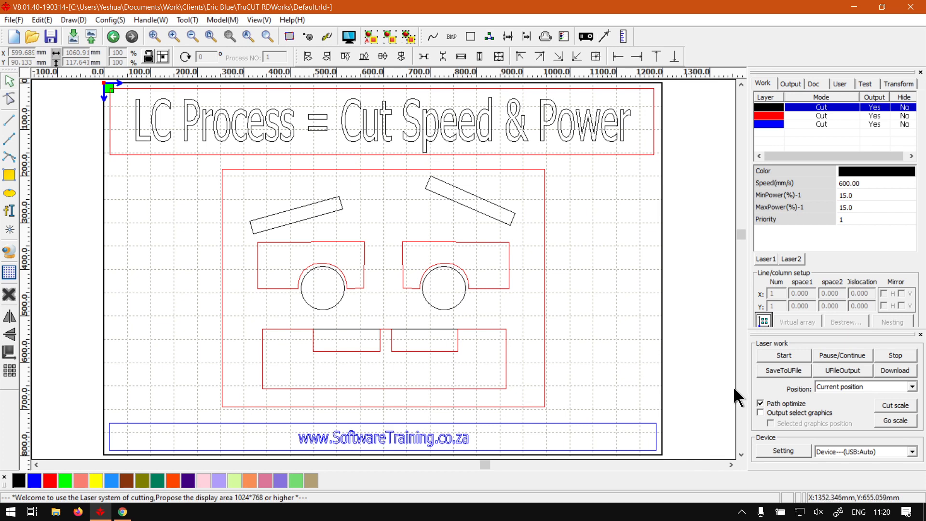
{"action": "left_click", "coordinate": [892, 367]}
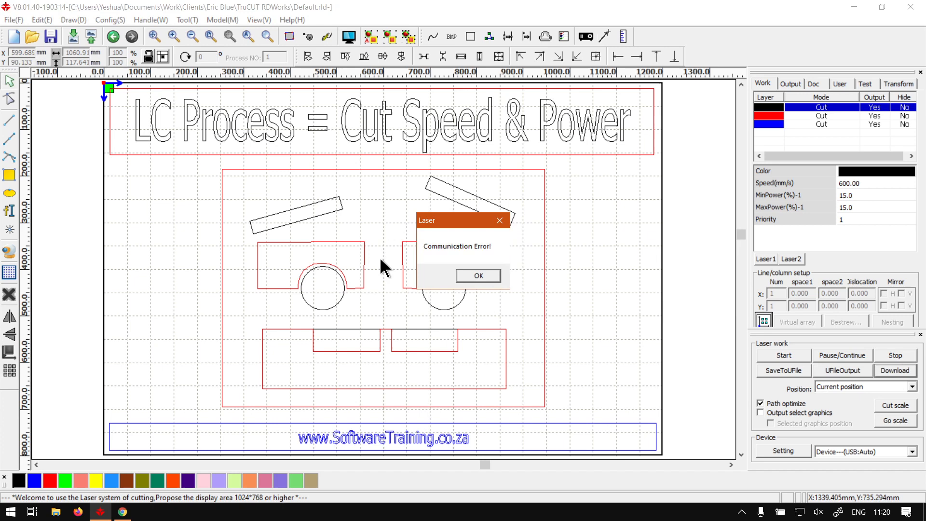
{"action": "left_click", "coordinate": [478, 276]}
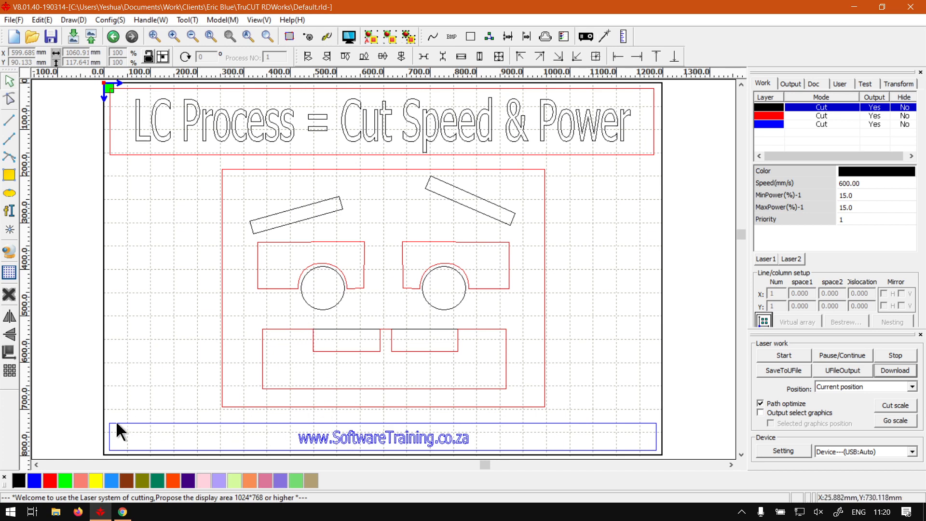
Switch to the Software Training website in Google Chrome
{"action": "left_click", "coordinate": [123, 512]}
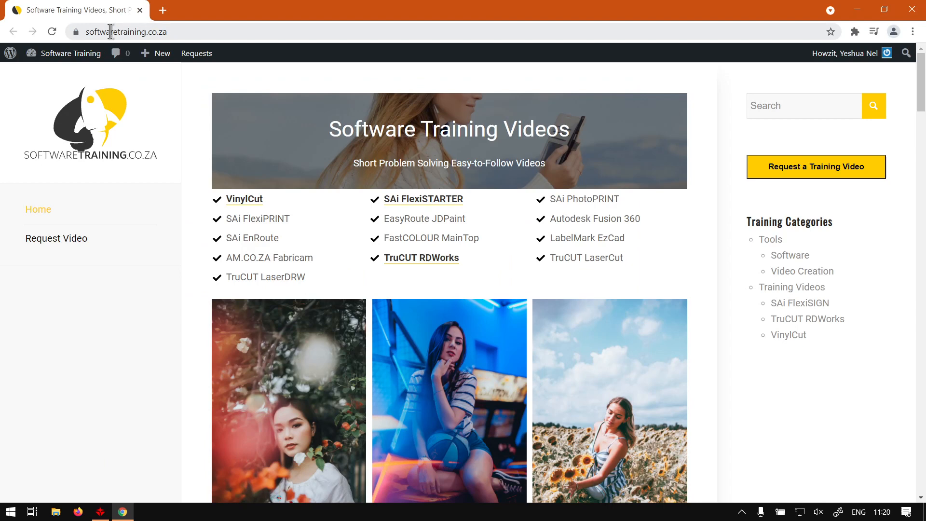